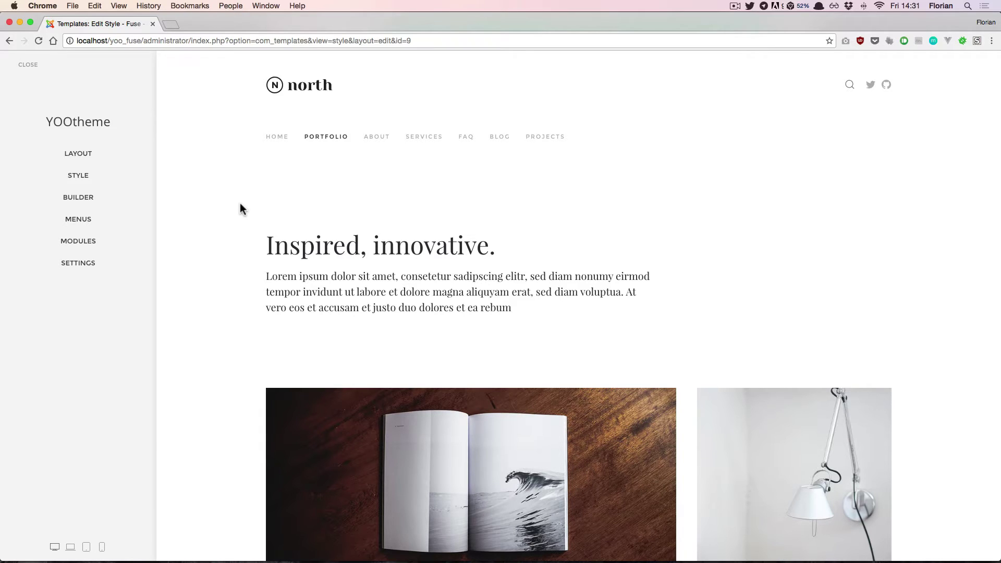
# Filter the module list to 'Visible on this page', leaving Inspiring Message and Login Form under Bottom
pyautogui.click(91, 241)
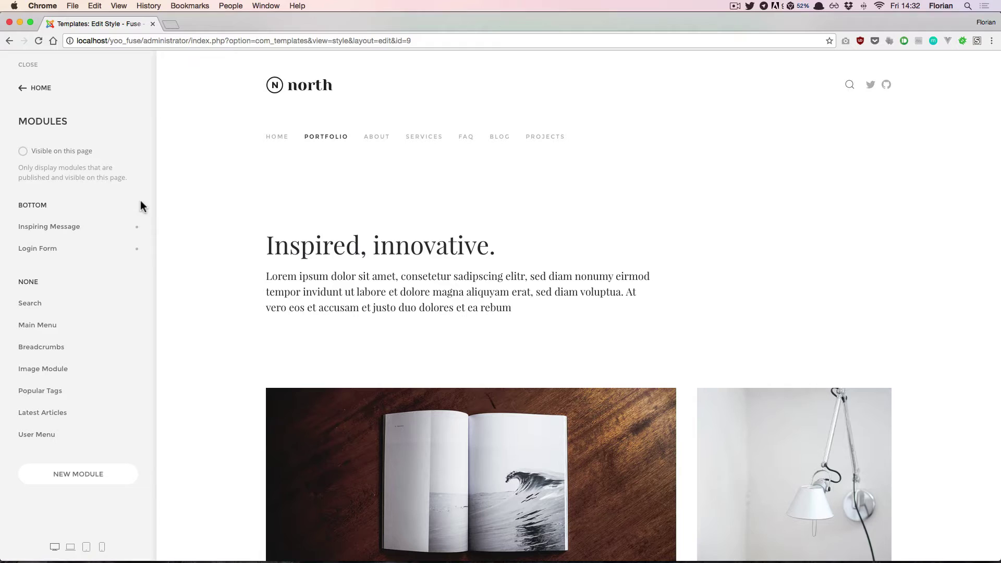
pyautogui.scroll(-15, 286, 196)
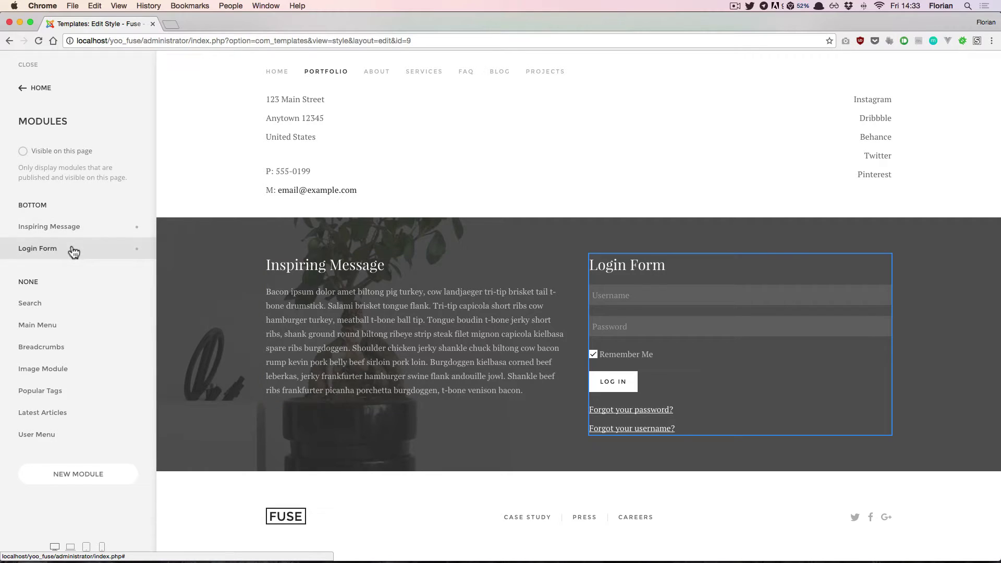
pyautogui.click(43, 205)
pyautogui.moveTo(44, 206); pyautogui.dragTo(13, 206)
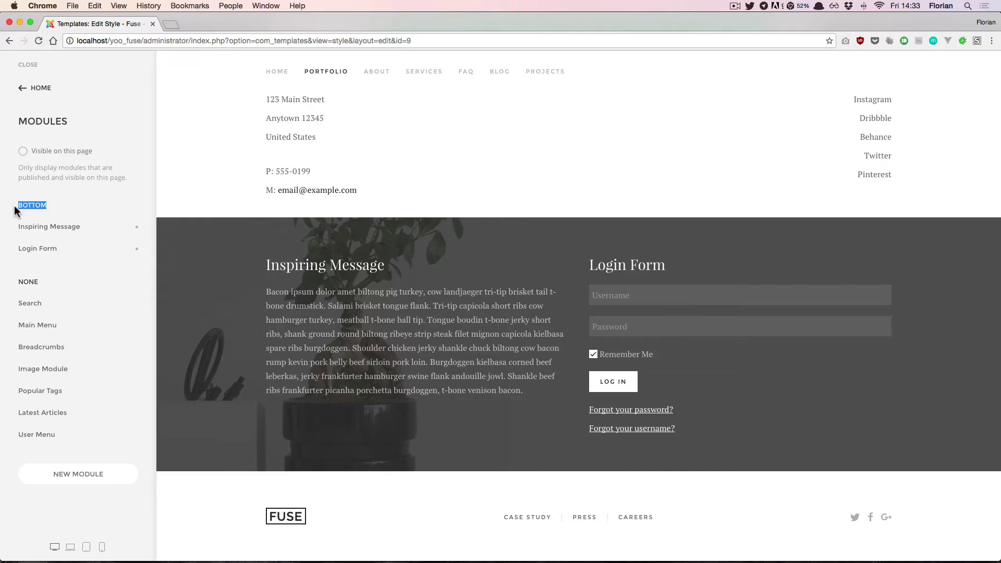
pyautogui.click(15, 210)
pyautogui.click(23, 152)
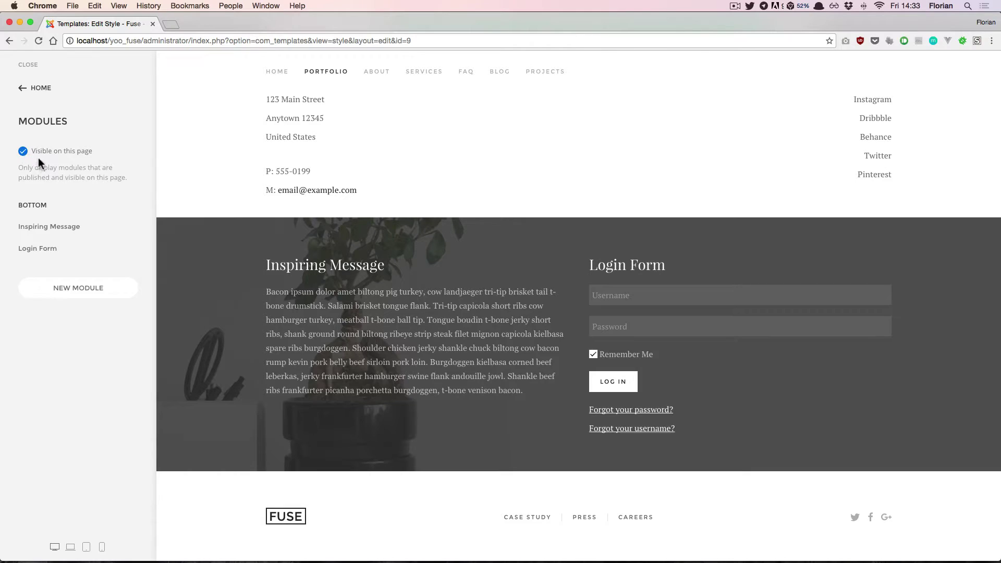
# Create a Custom module titled 'Read more text' with the filler paragraph pasted as content
pyautogui.click(67, 288)
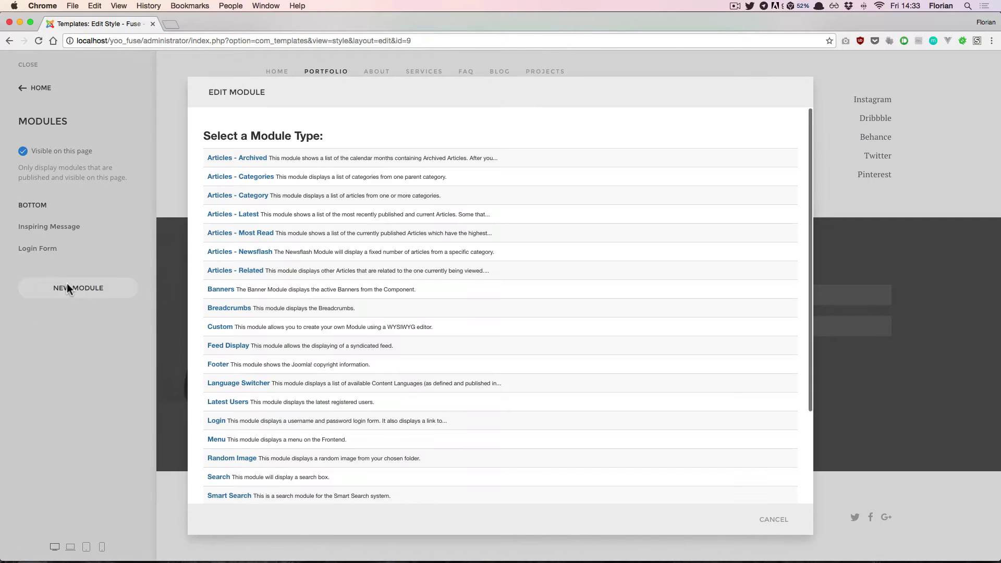
pyautogui.click(228, 330)
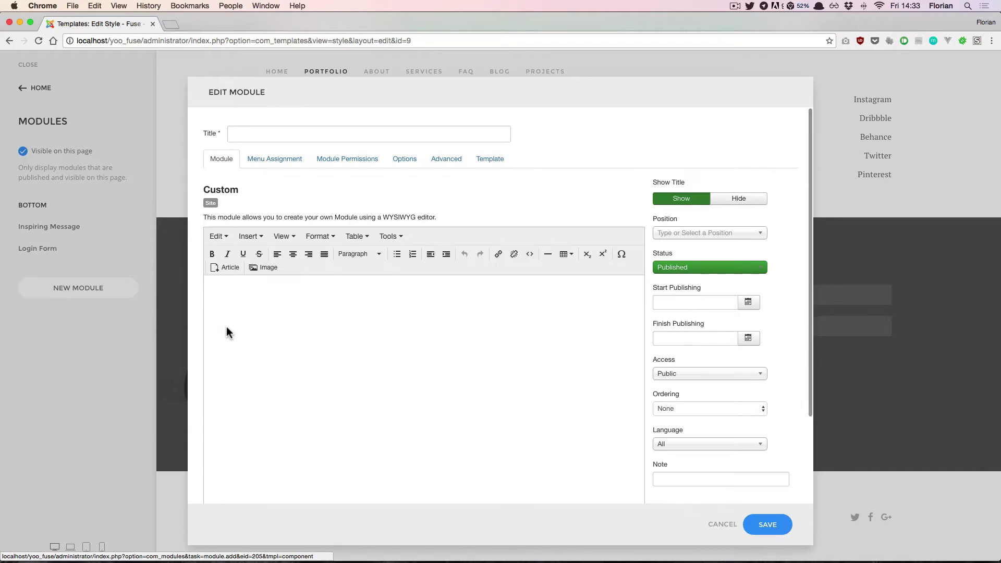
pyautogui.click(232, 133)
pyautogui.write('Read more text')
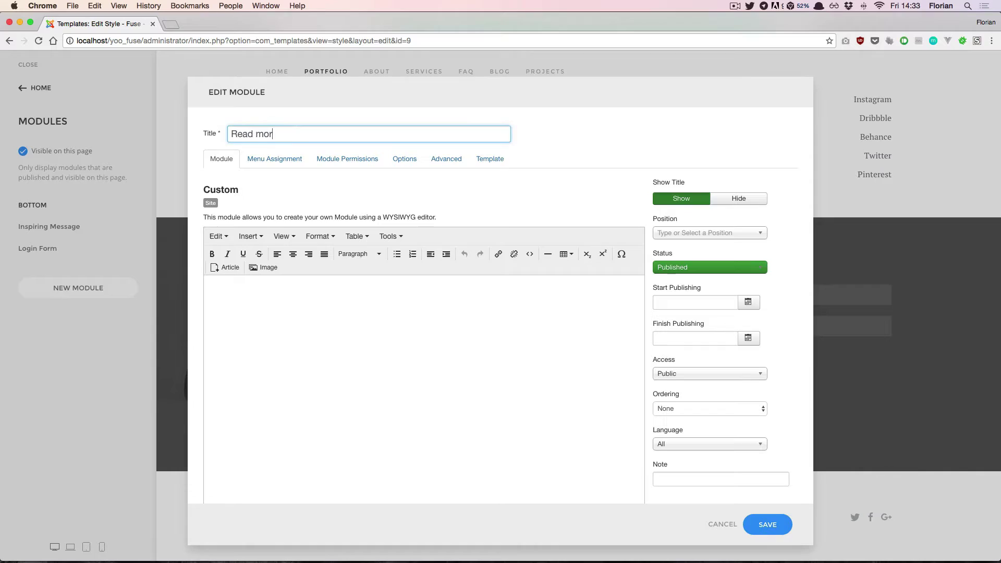
pyautogui.click(231, 291)
pyautogui.write('Tongue ham hock short ribs hamburger capicola filet mignon biltong sausage. Beef ribs ribeye spare ribs, sirloin andouille turducken venison ground round pig landjaeger bresaola pork loin short ribs frankfurter. Landjaeger fatback beef, ground round salami pig hamburger cow short loin filet mignon sausage brisket leberkas. Kevin shank tongue, ball tip pork belly landjaeger beef ribs frankfurter jerky ribeye meatloaf ground round andouille cow. Kielbasa salami pancetta short loin, chicken rump turducken pastrami. Frankfurter tenderloin ribeye brisket beef ribs spare ribs beef porchetta tri-tip tail. Burgdoggen pancetta flank, andouille tenderloin corned beef pork beef picanha filet mignon.')
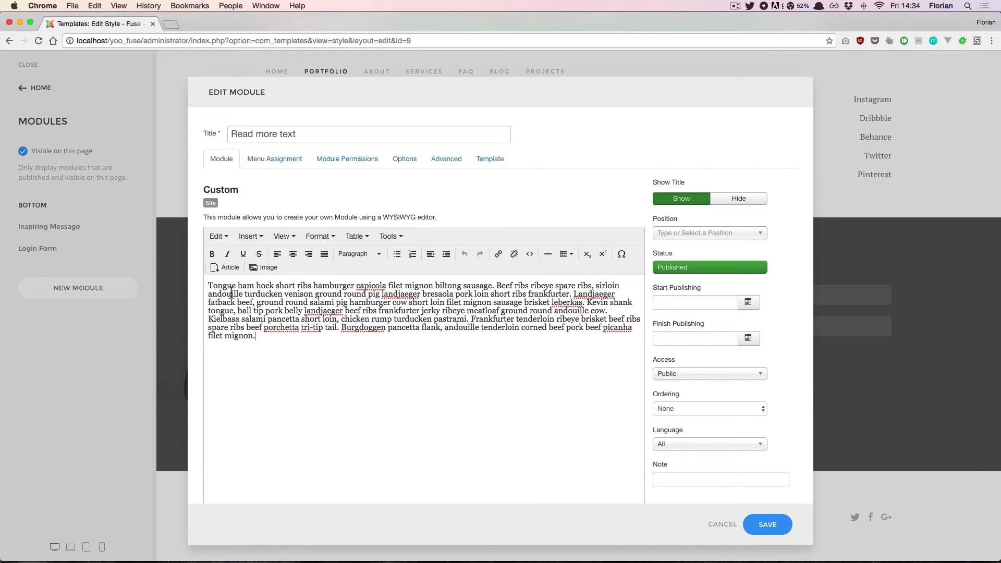
# Assign the module to the Bottom position and save it
pyautogui.click(721, 234)
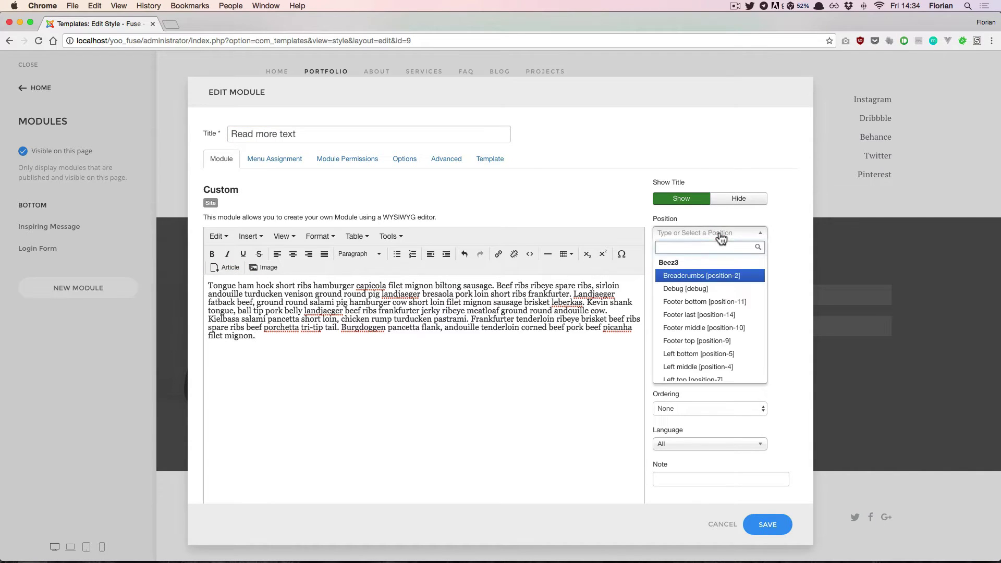
pyautogui.write('bottom')
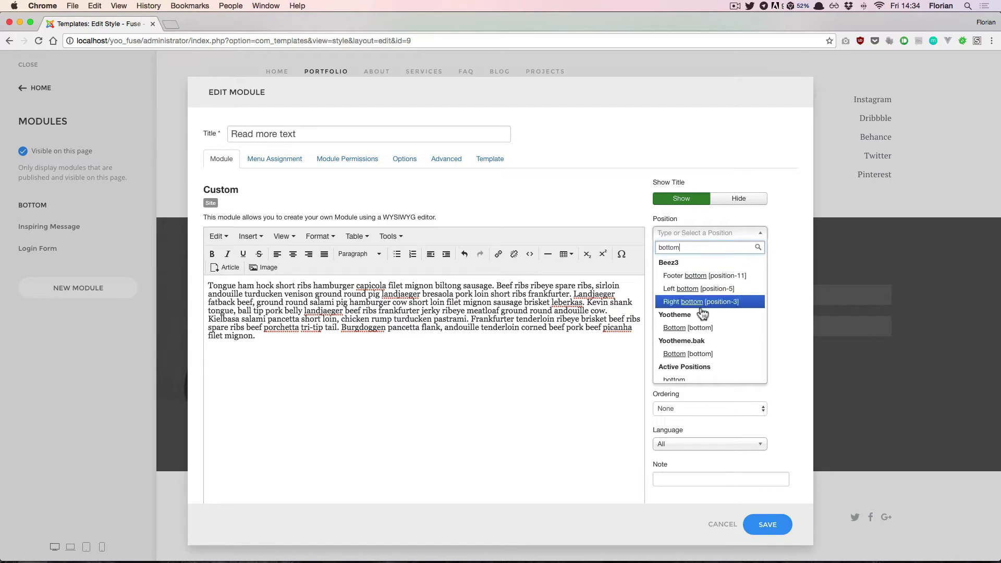
pyautogui.click(688, 328)
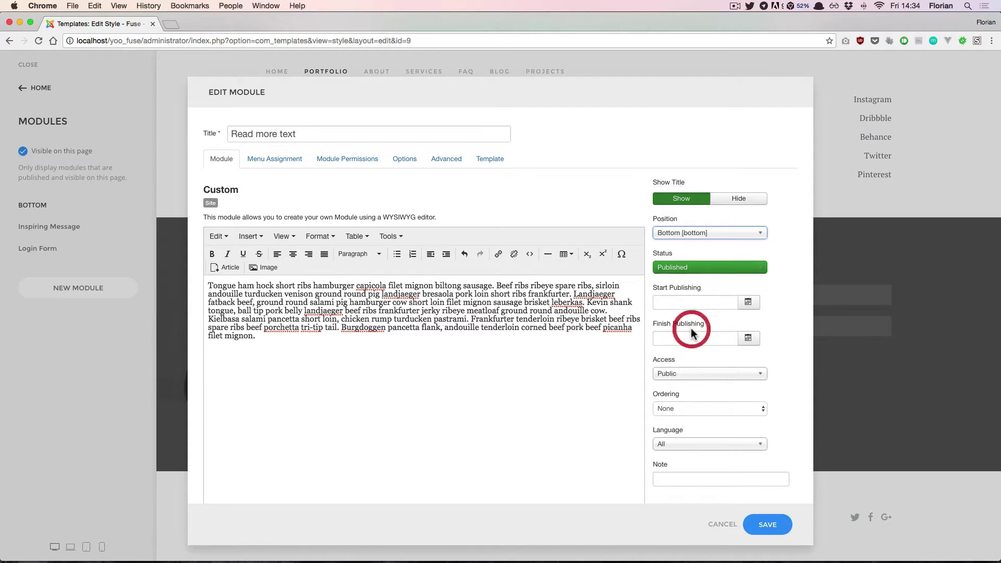
pyautogui.click(771, 525)
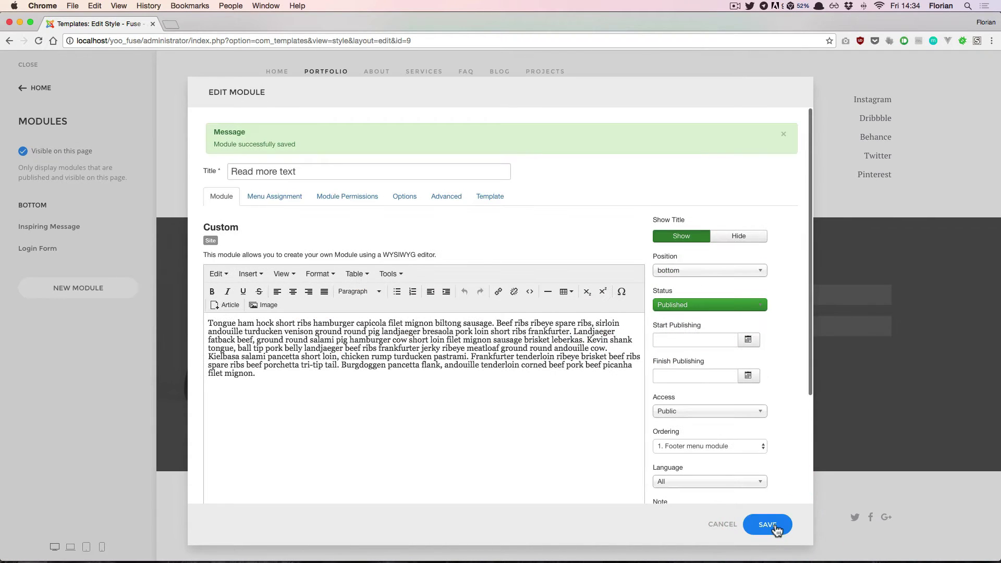
pyautogui.click(721, 525)
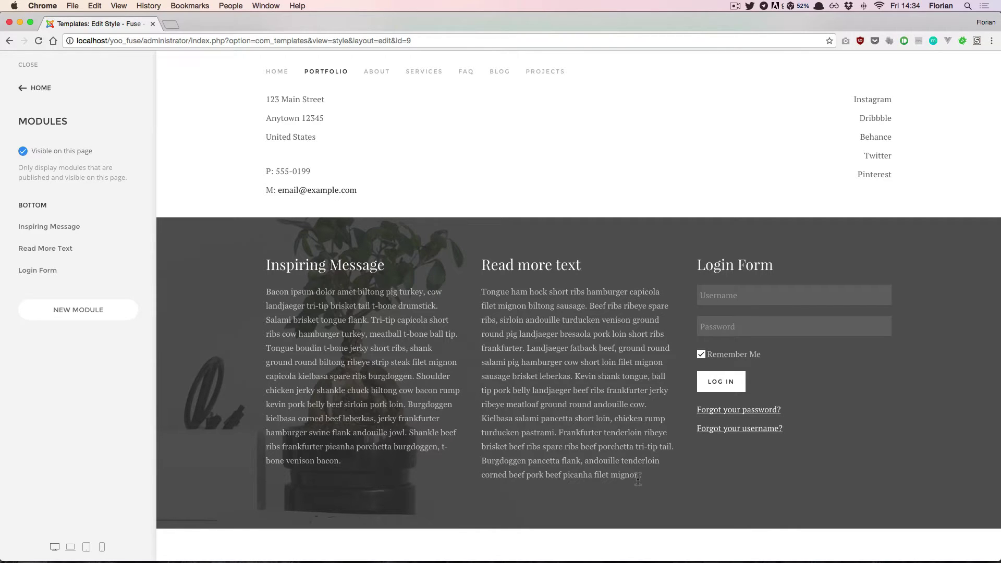
# Set the Login Form's template Style to Card Secondary, keeping Visibility on Always
pyautogui.click(72, 278)
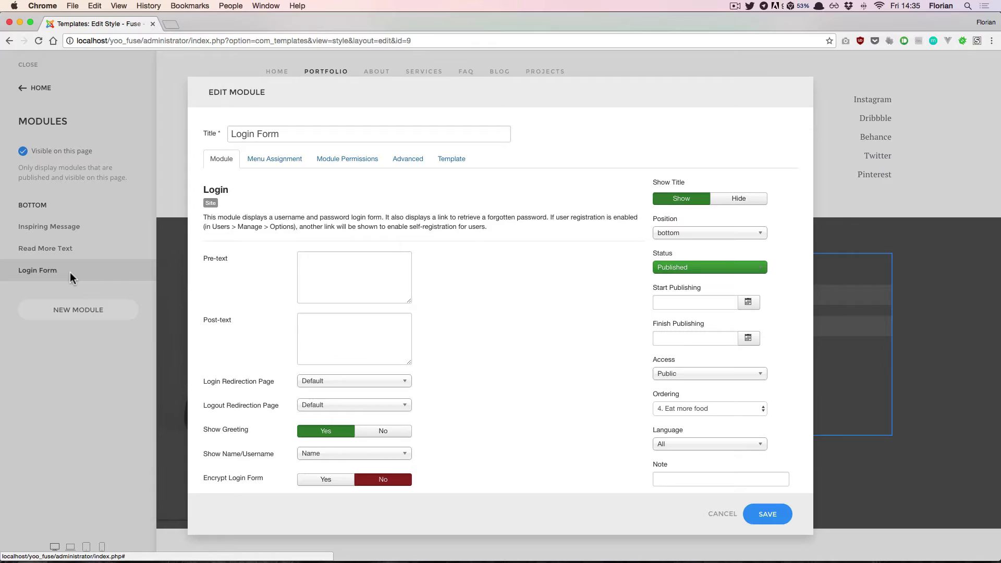
pyautogui.click(459, 160)
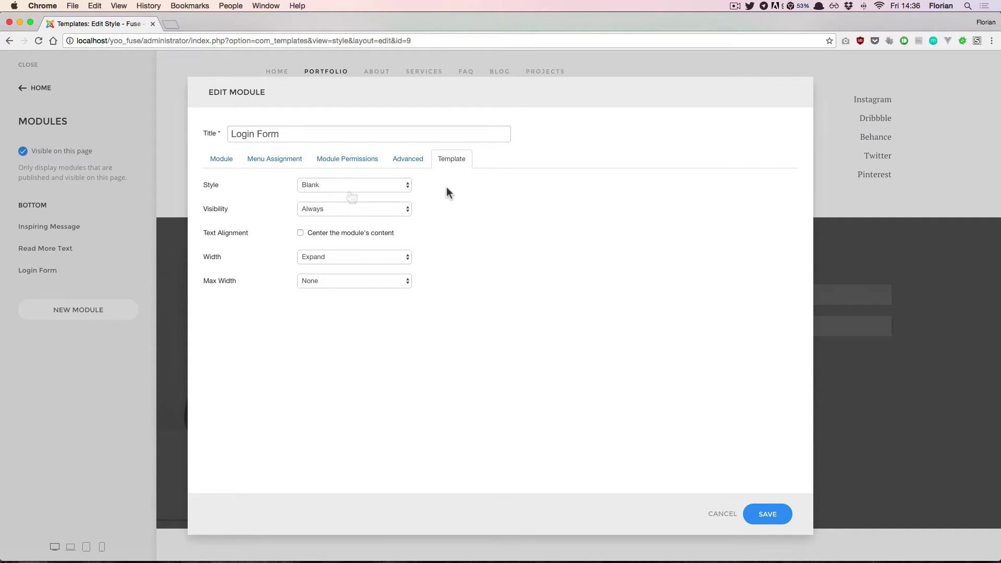
pyautogui.click(358, 186)
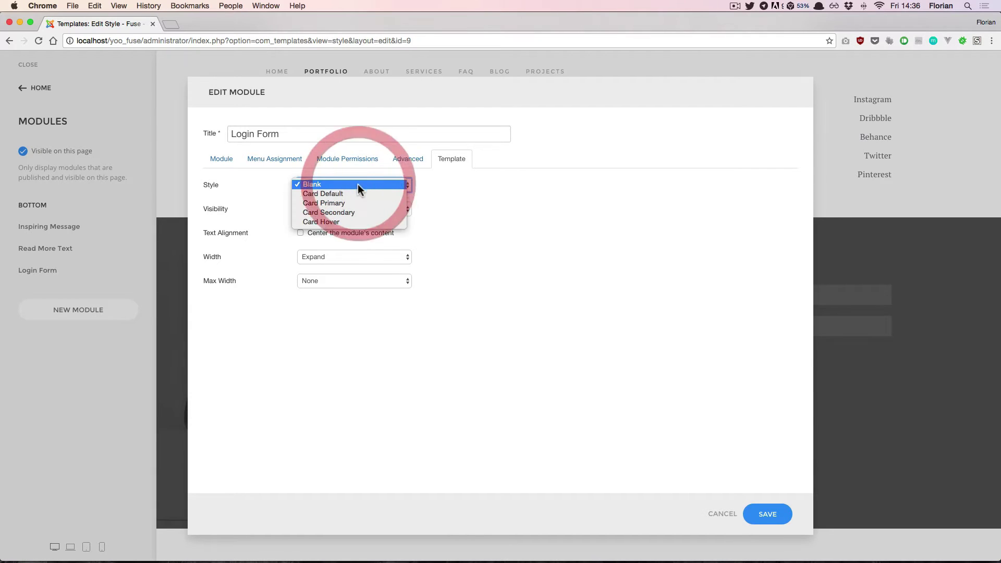
pyautogui.click(356, 213)
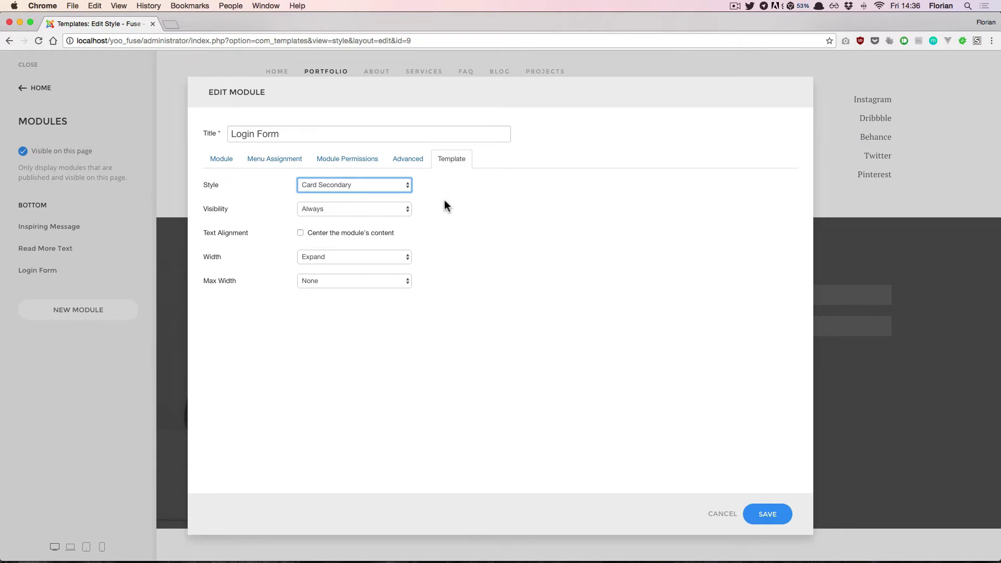
pyautogui.click(407, 209)
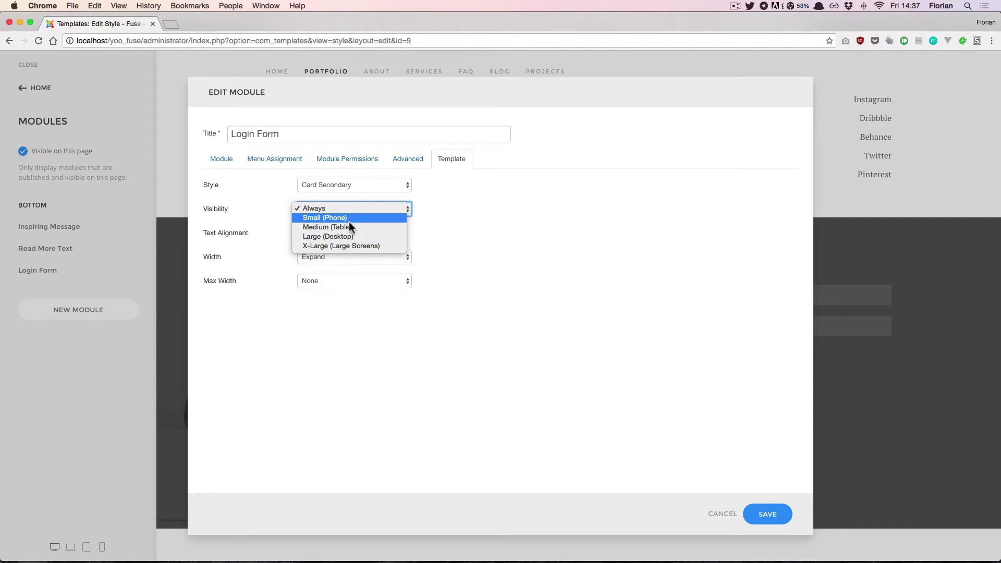
pyautogui.click(306, 208)
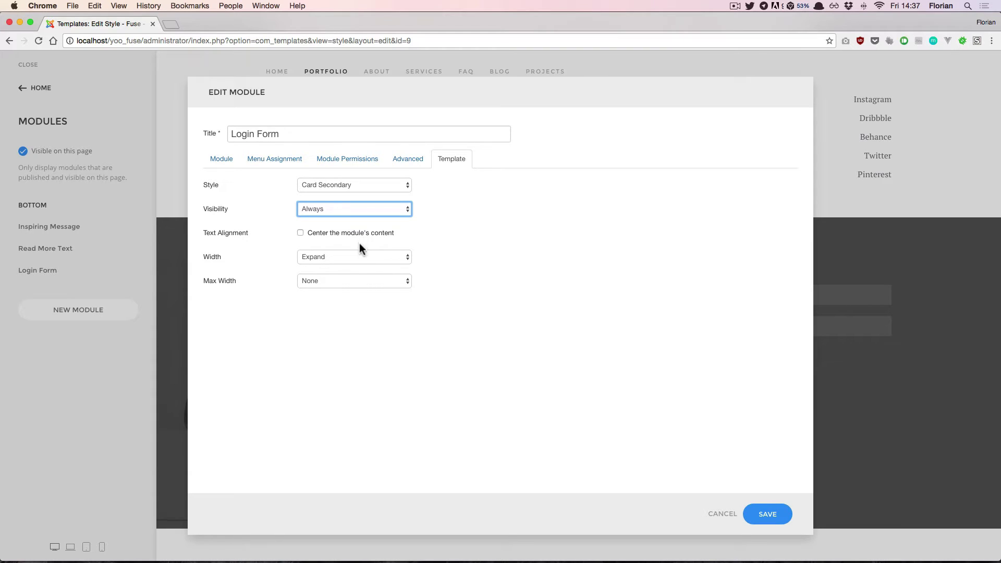
# Give the Login Form 100% width with Medium max width, centre it in its row, and save
pyautogui.click(389, 257)
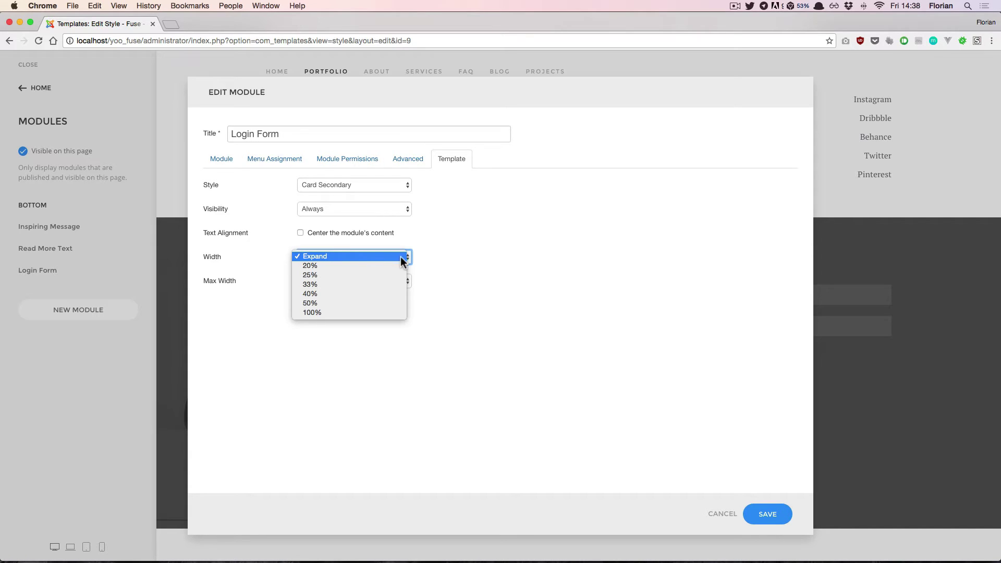
pyautogui.click(360, 311)
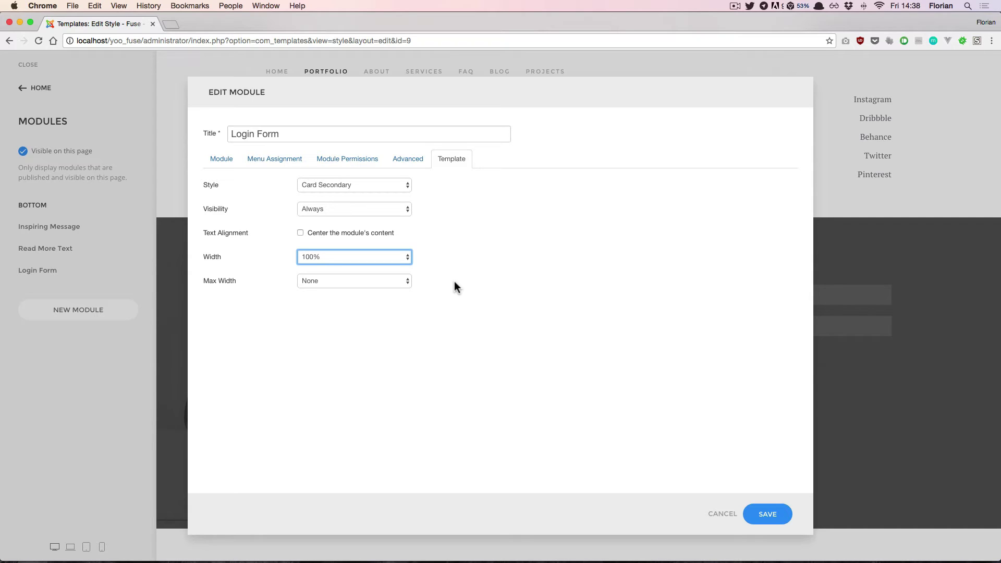
pyautogui.click(404, 284)
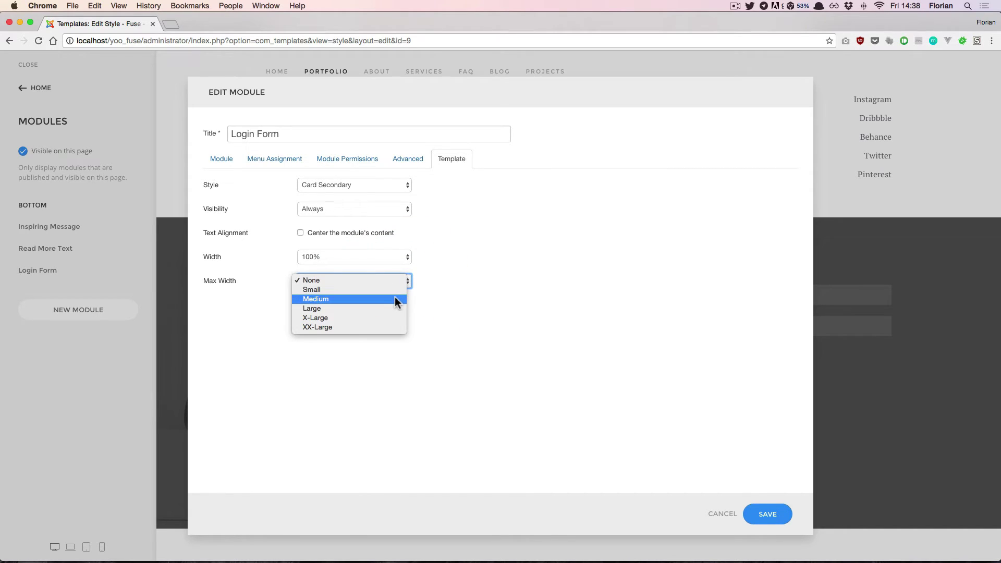
pyautogui.click(395, 297)
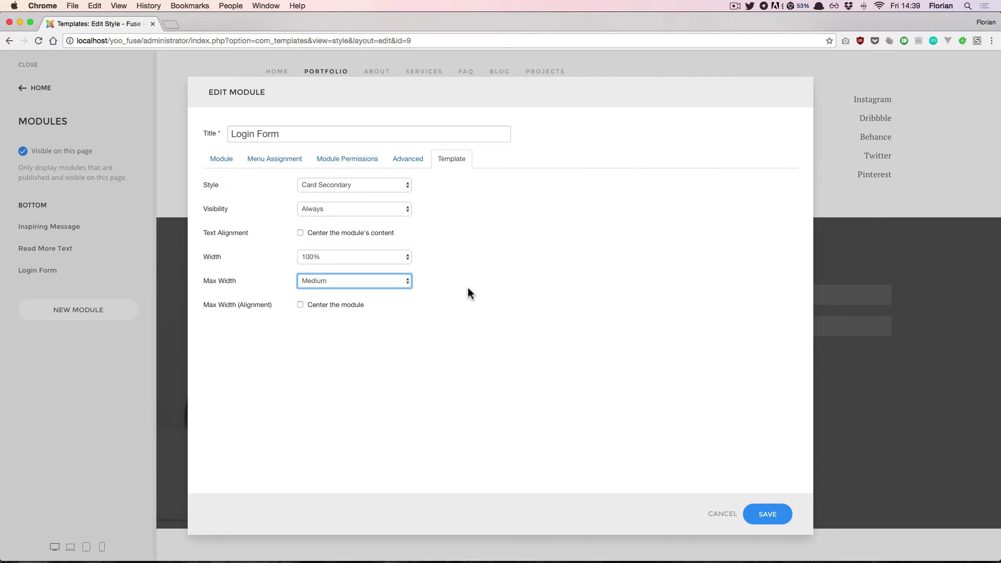
pyautogui.click(331, 305)
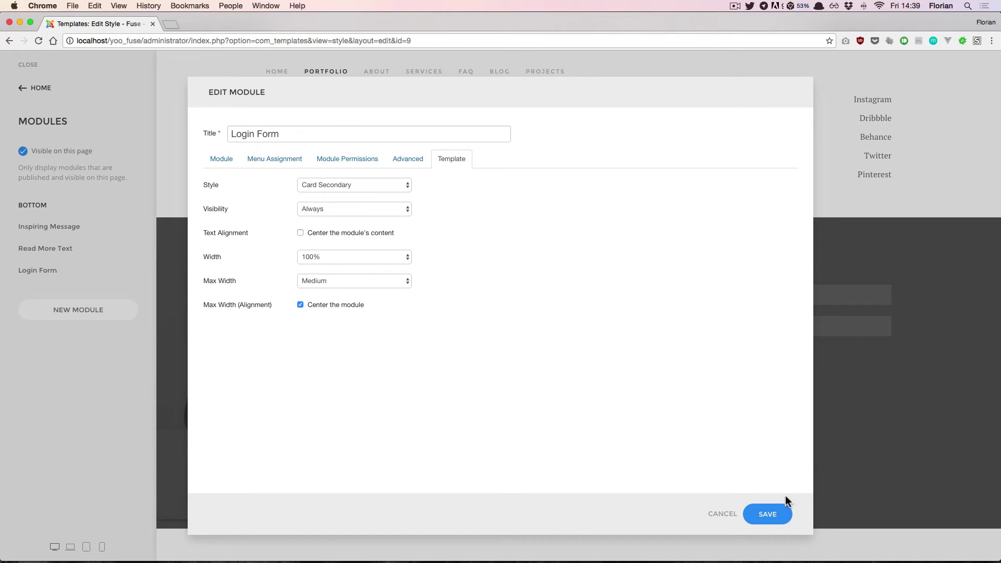
pyautogui.click(766, 515)
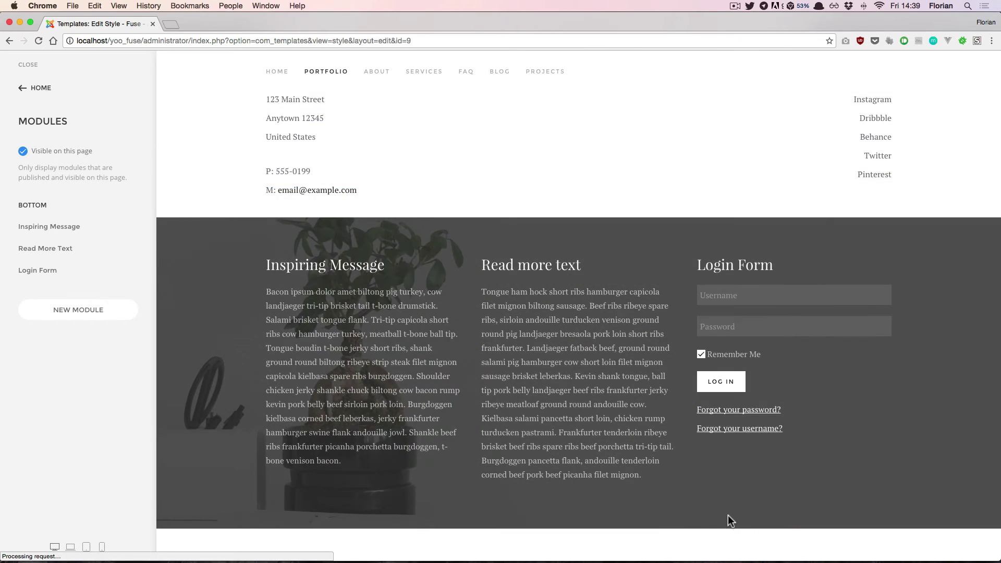
# Scroll the preview to the centred Login Form card below Inspiring Message and Read more text
pyautogui.scroll(-2, 670, 426)
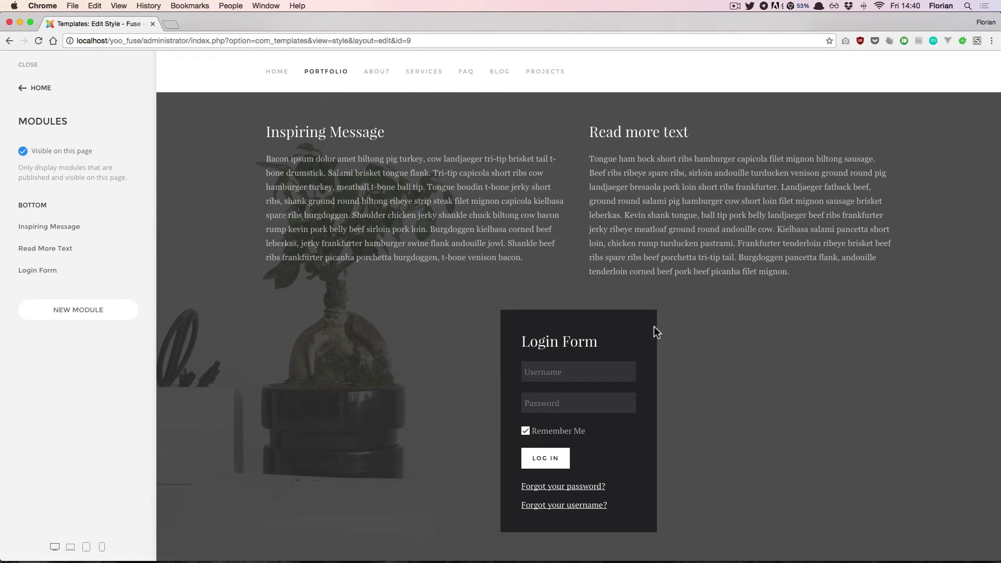
pyautogui.scroll(-2, 654, 326)
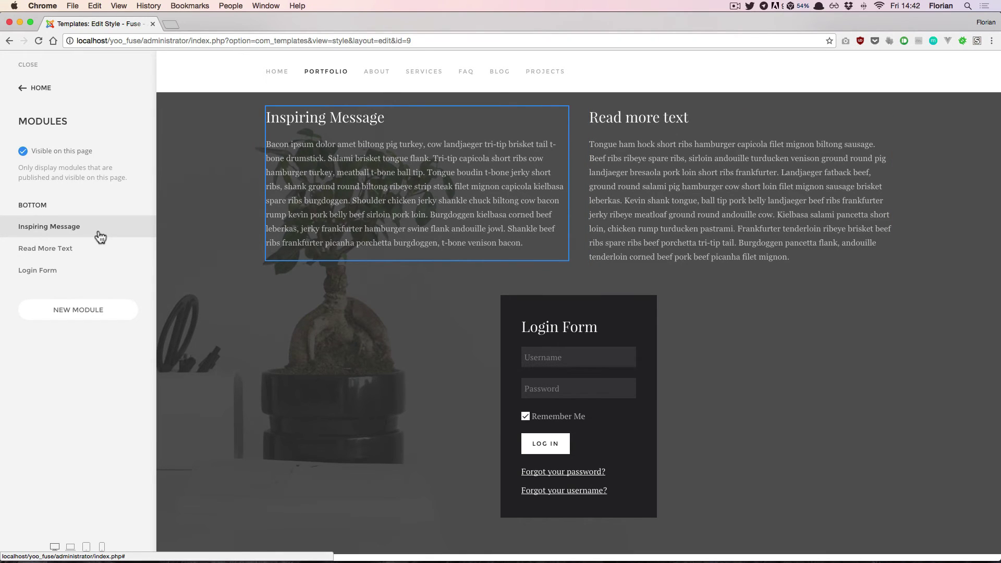
# Restrict Inspiring Message's menu assignment to only the Portfolio page and save the module
pyautogui.click(99, 235)
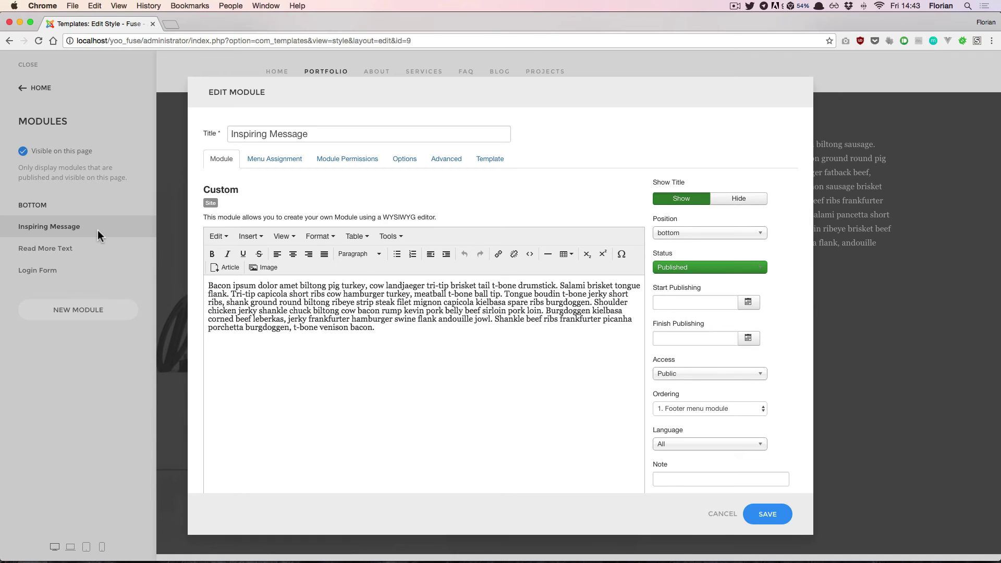
pyautogui.click(276, 159)
pyautogui.click(348, 185)
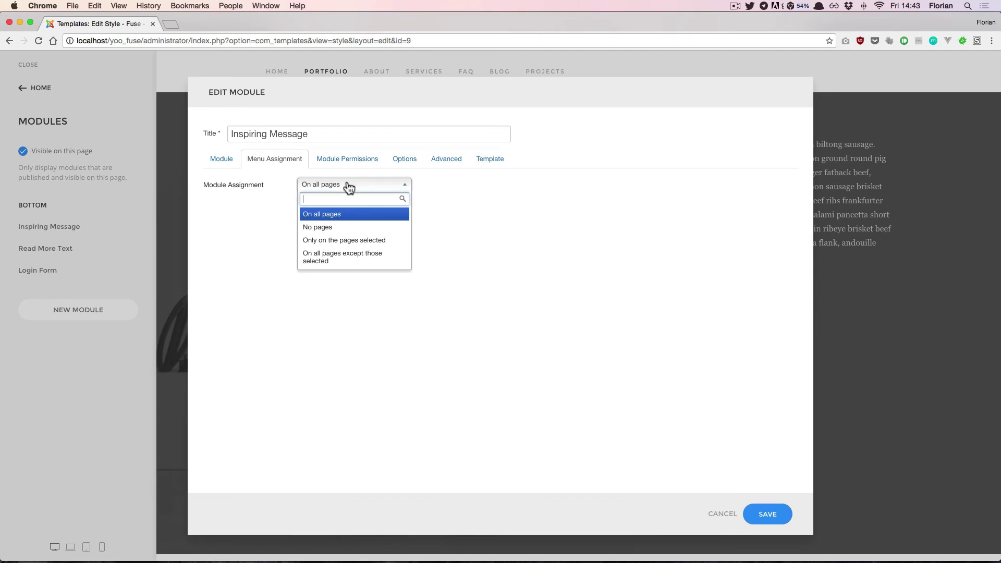
pyautogui.click(349, 241)
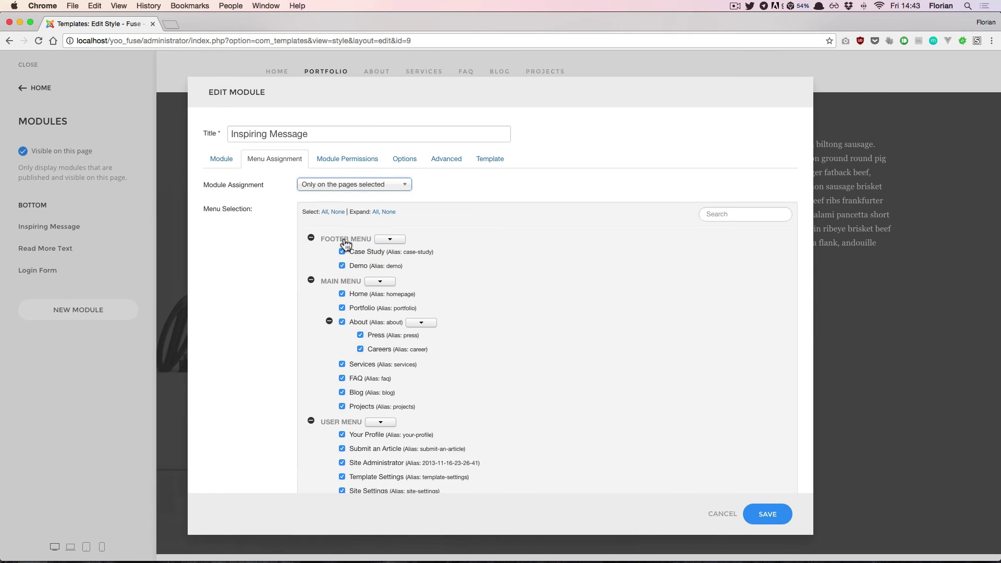
pyautogui.click(337, 211)
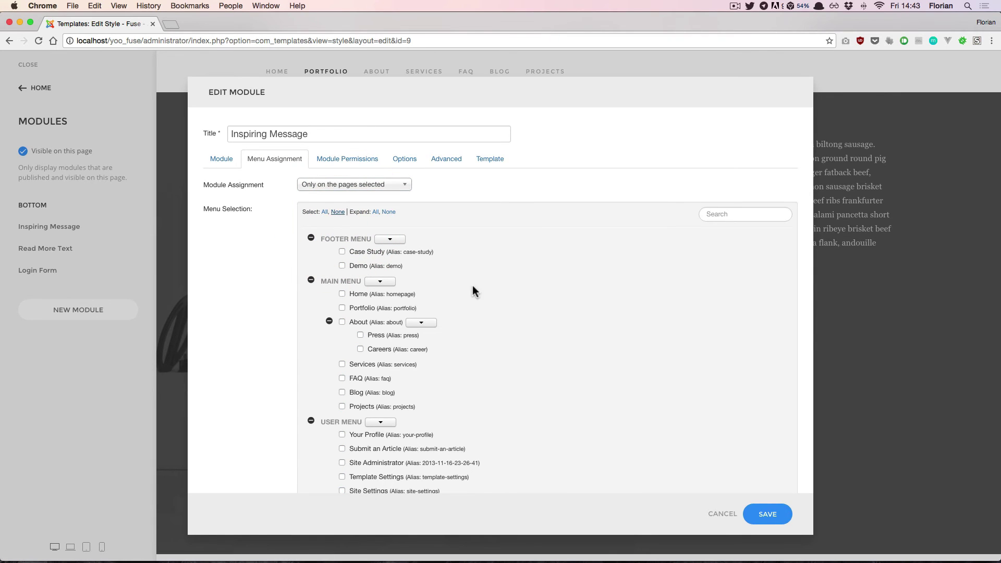
pyautogui.click(340, 307)
pyautogui.click(765, 514)
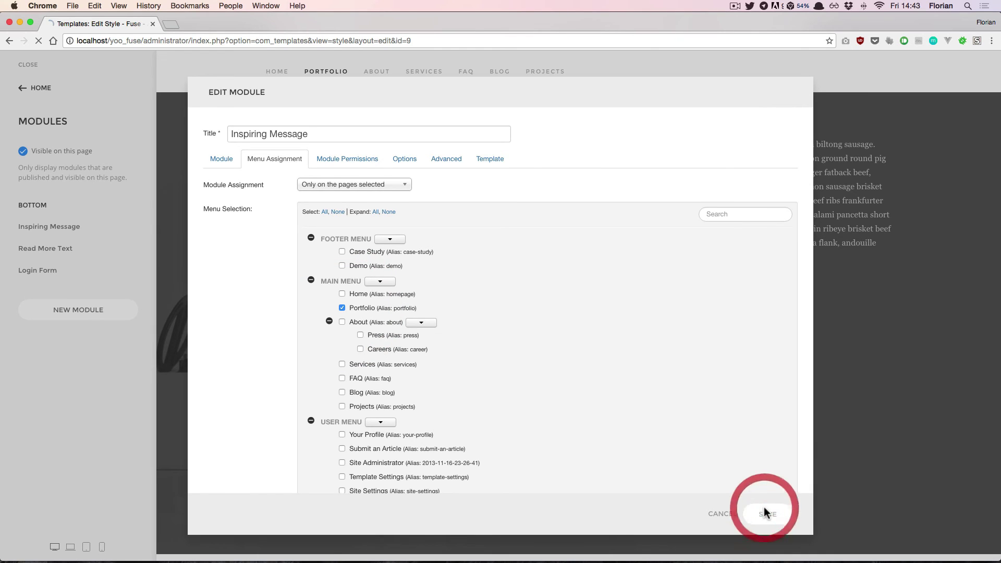
pyautogui.click(722, 514)
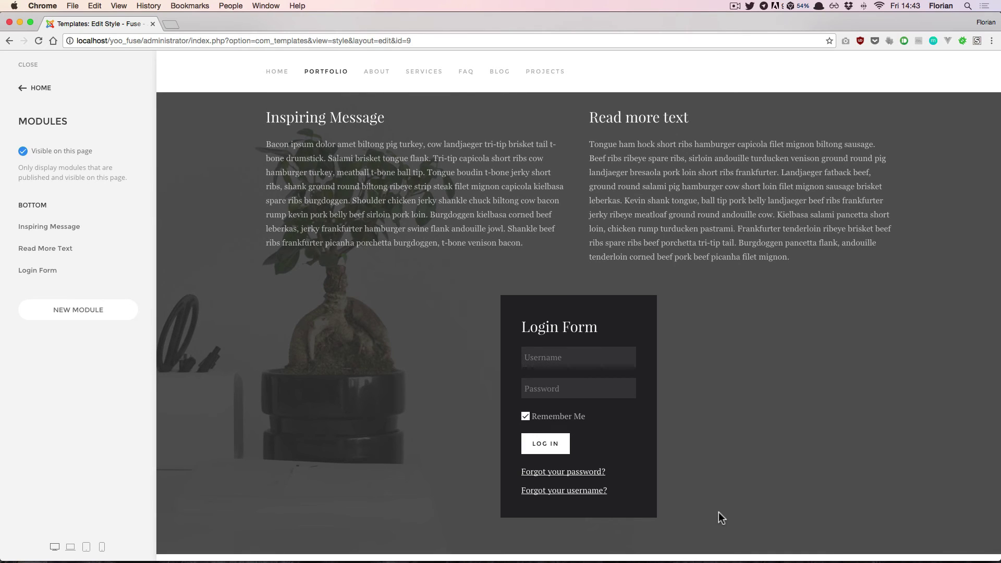
# Preview the About page and untick 'Visible on this page' to list all modules
pyautogui.click(384, 73)
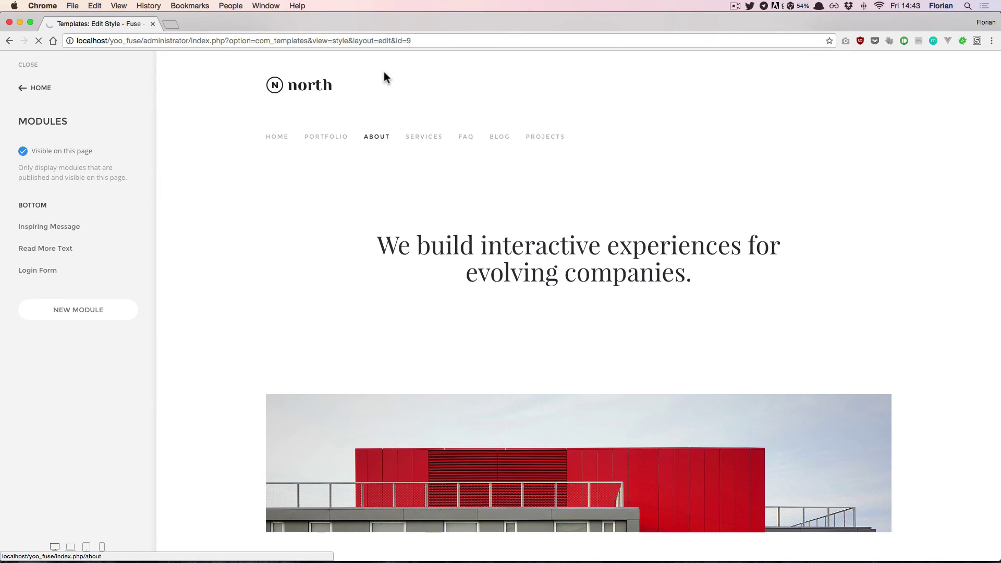
pyautogui.scroll(-15, 351, 190)
pyautogui.scroll(2, 351, 193)
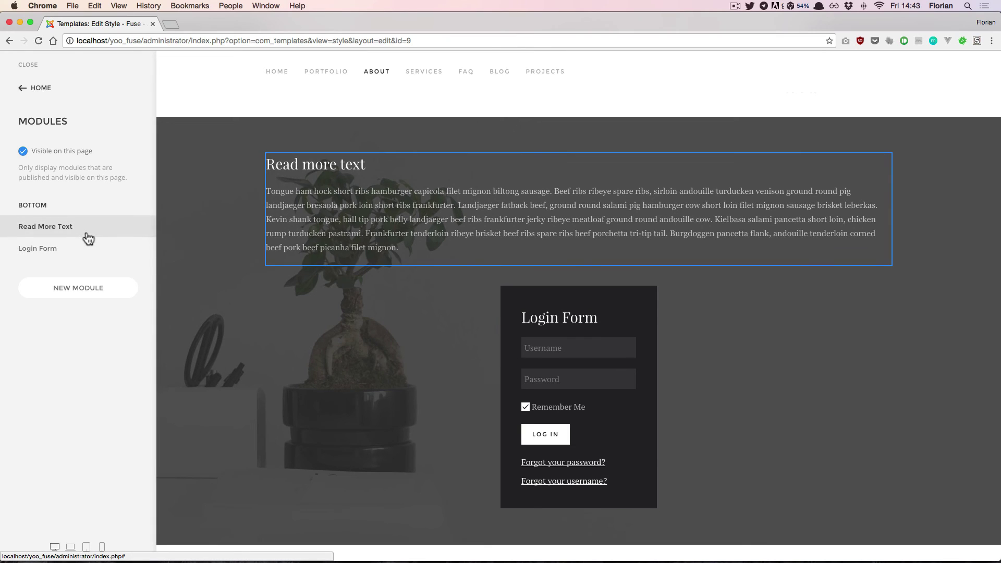
pyautogui.click(23, 150)
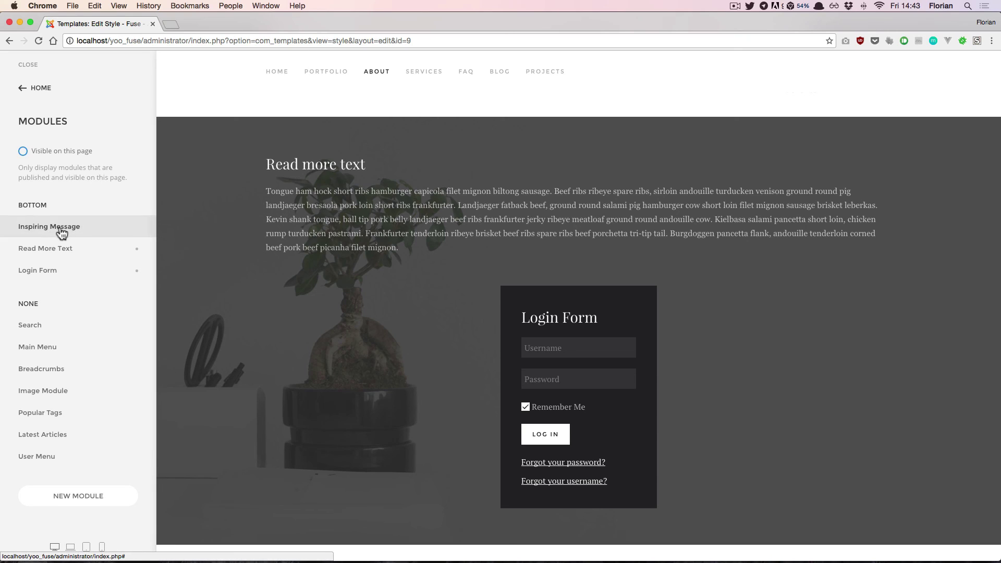
pyautogui.scroll(-1, 208, 186)
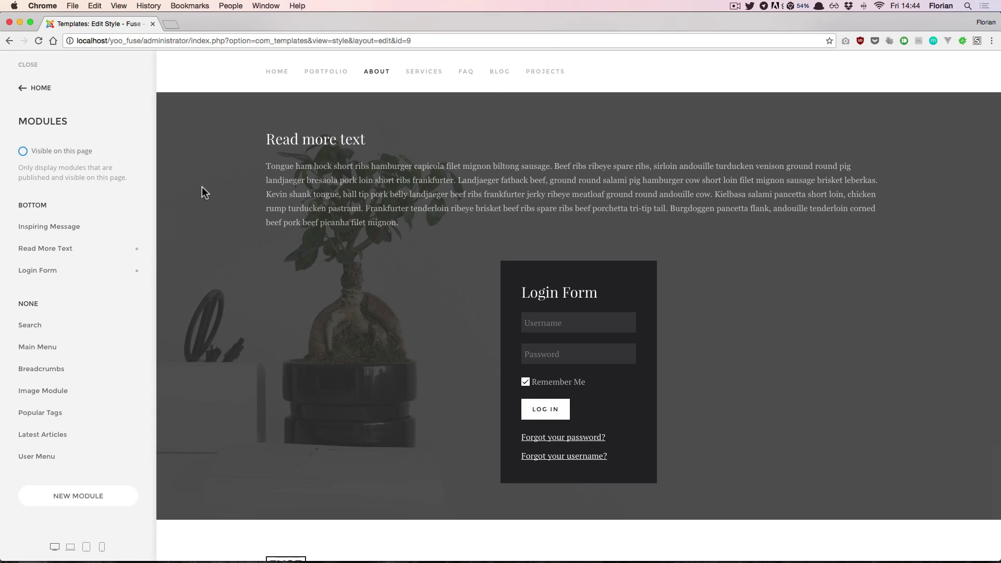
# Change the Bottom section's Style in Layout settings from Image to Secondary
pyautogui.click(38, 88)
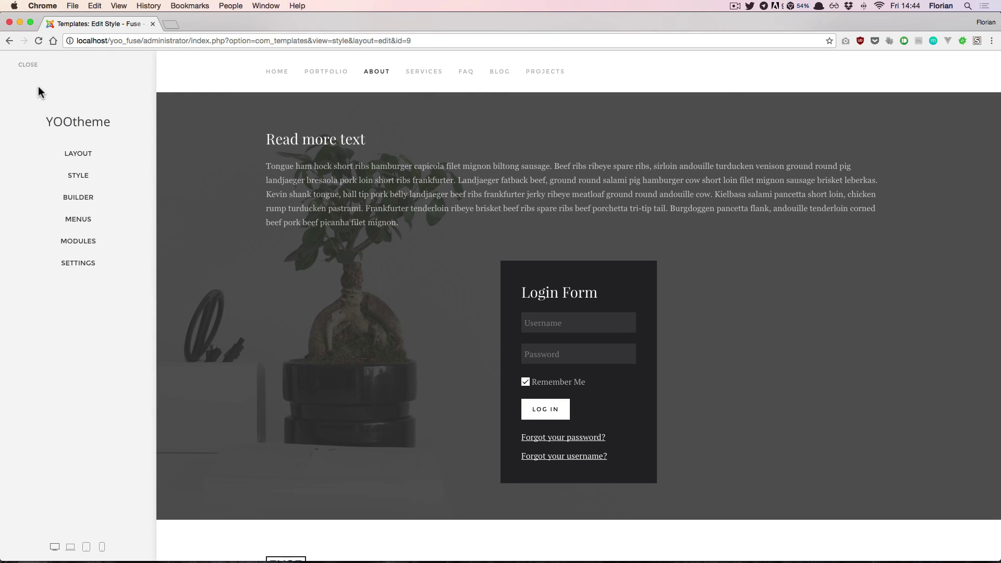
pyautogui.click(79, 157)
pyautogui.click(59, 266)
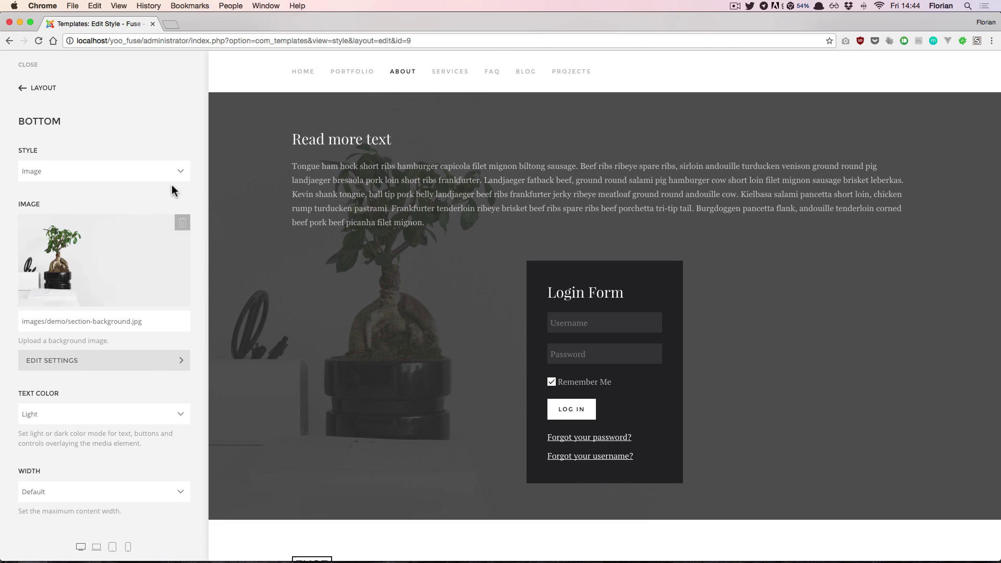
pyautogui.click(82, 174)
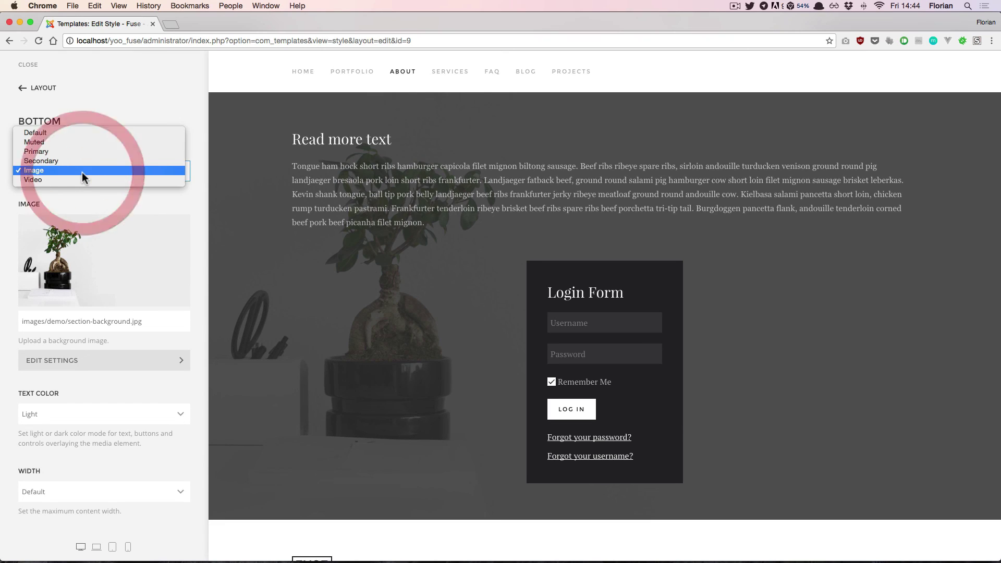
pyautogui.click(83, 160)
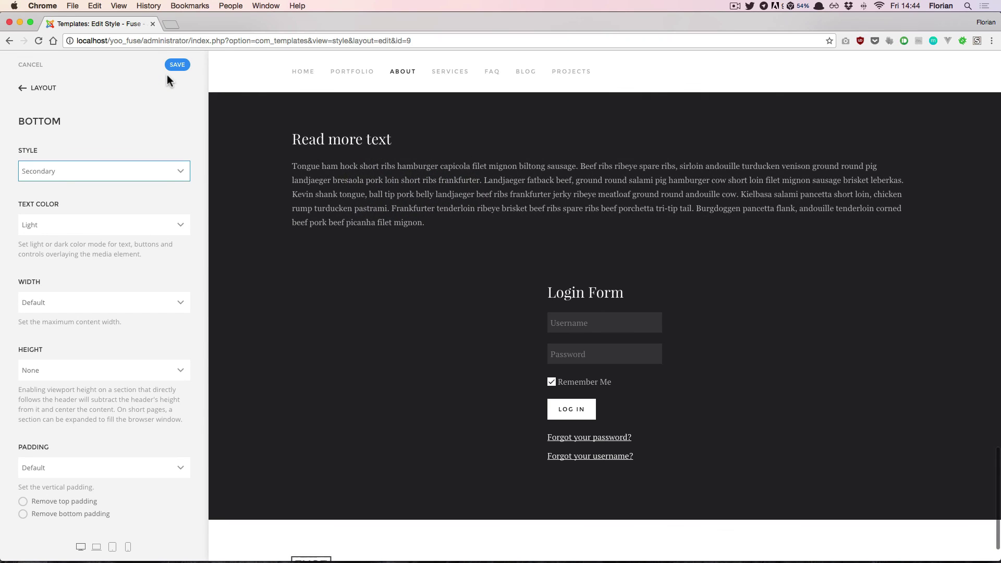
pyautogui.click(45, 89)
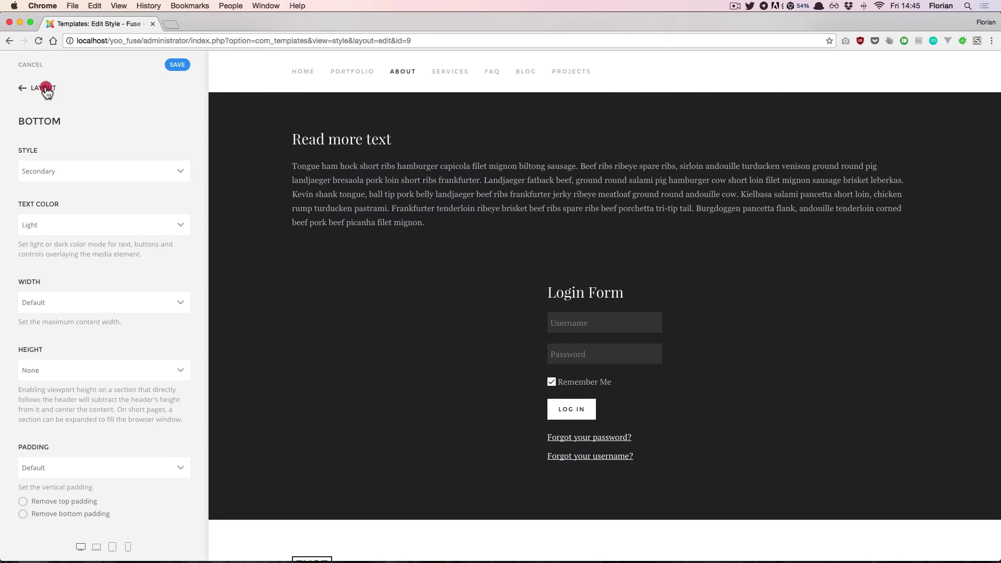
# Save the Bottom section's Secondary style from the customizer's main menu
pyautogui.click(44, 89)
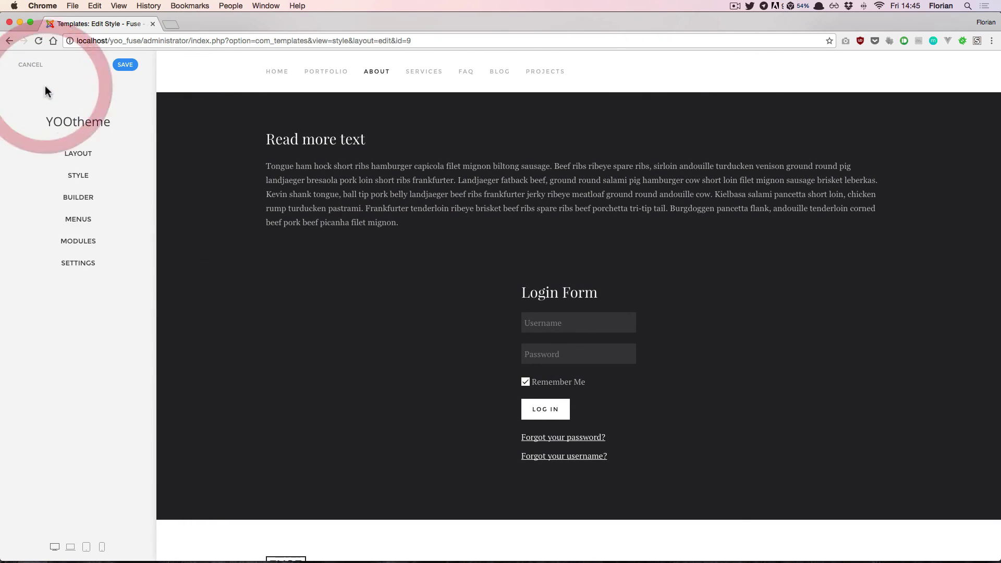
pyautogui.click(125, 66)
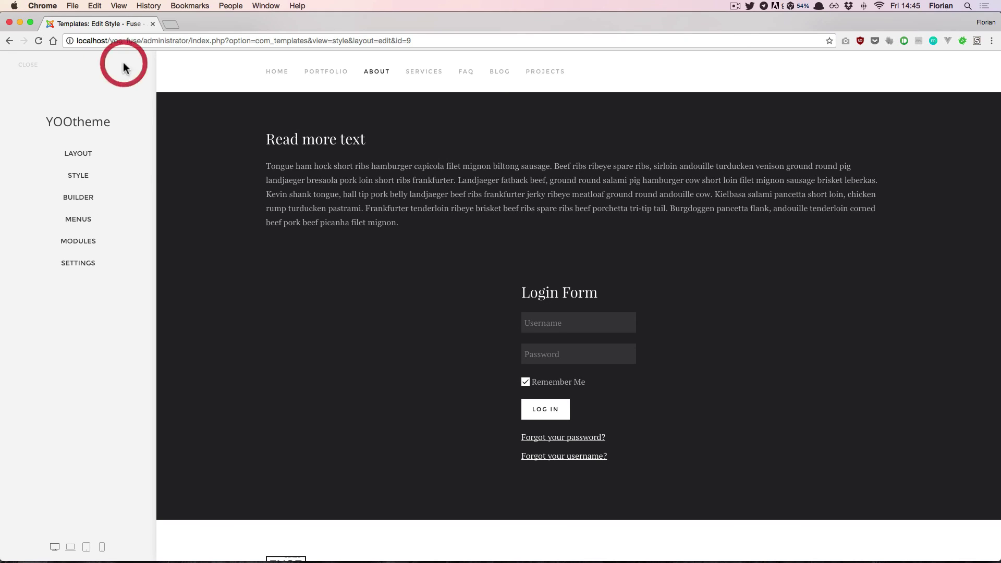